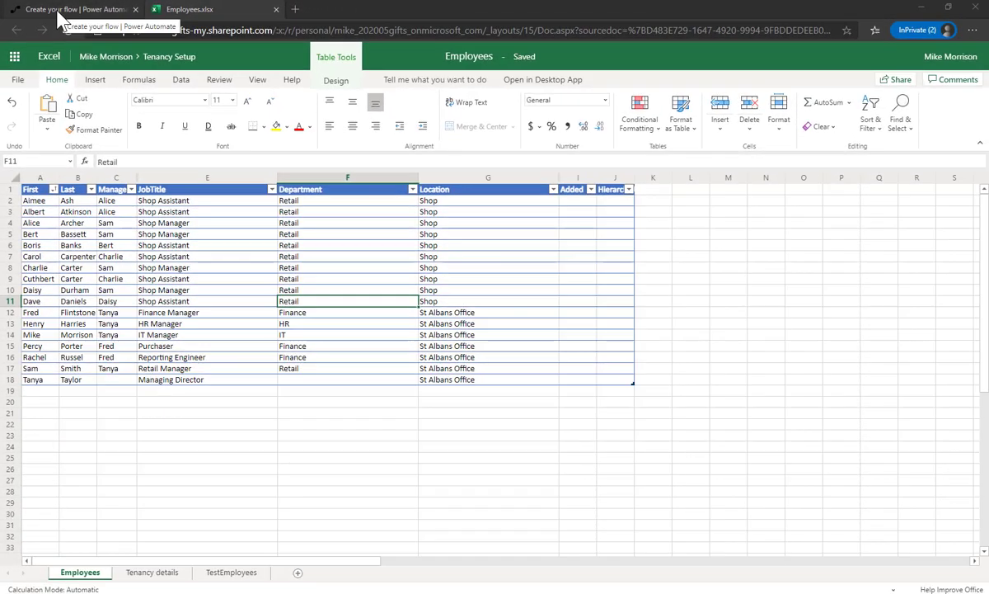
- Switch to Power Automate and create a blank instant flow named Uniques with the Manually trigger a flow trigger
{"action": "left_click", "coordinate": [59, 11]}
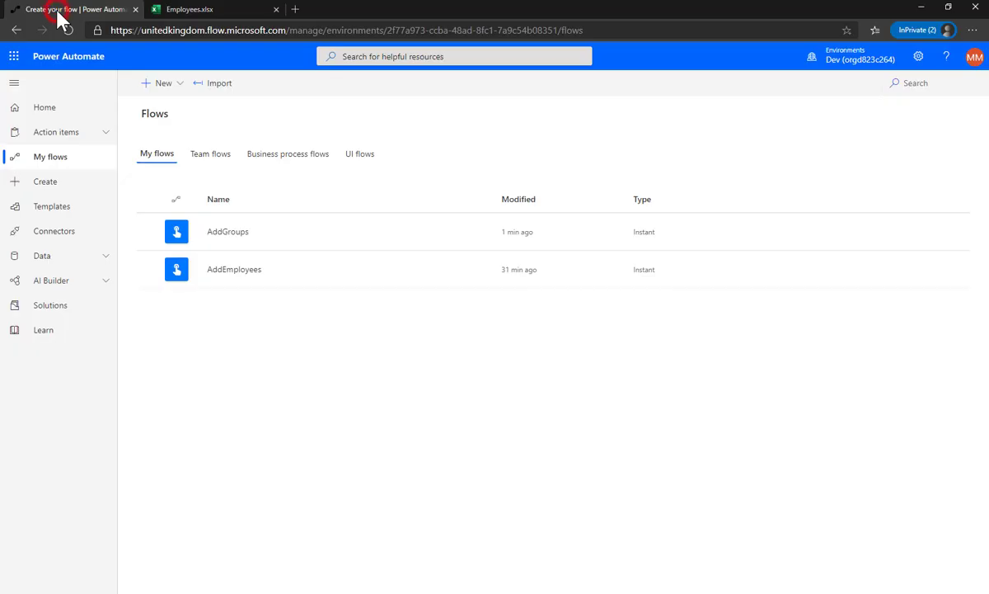
{"action": "left_click", "coordinate": [165, 84]}
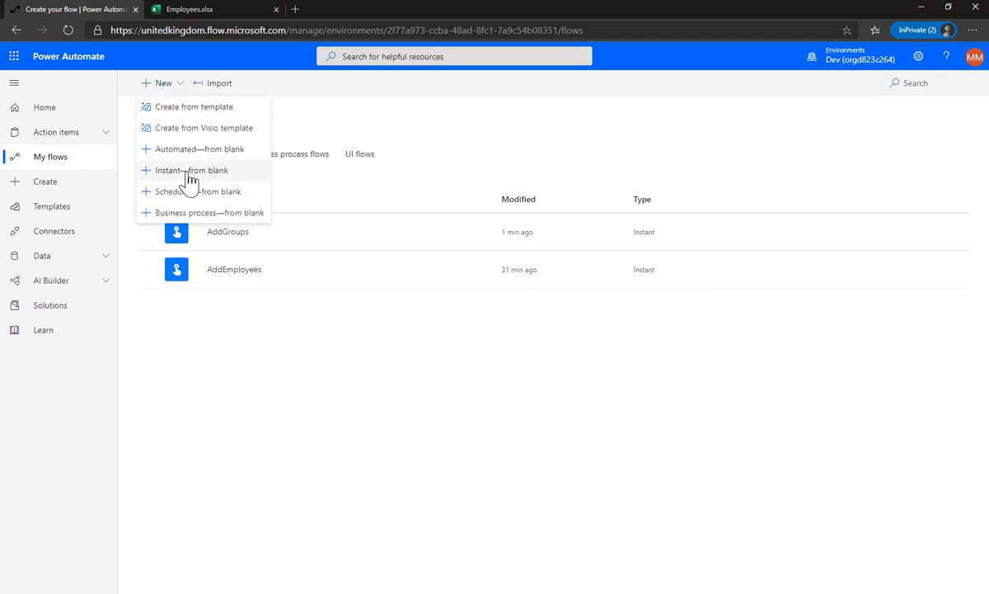
{"action": "left_click", "coordinate": [190, 172]}
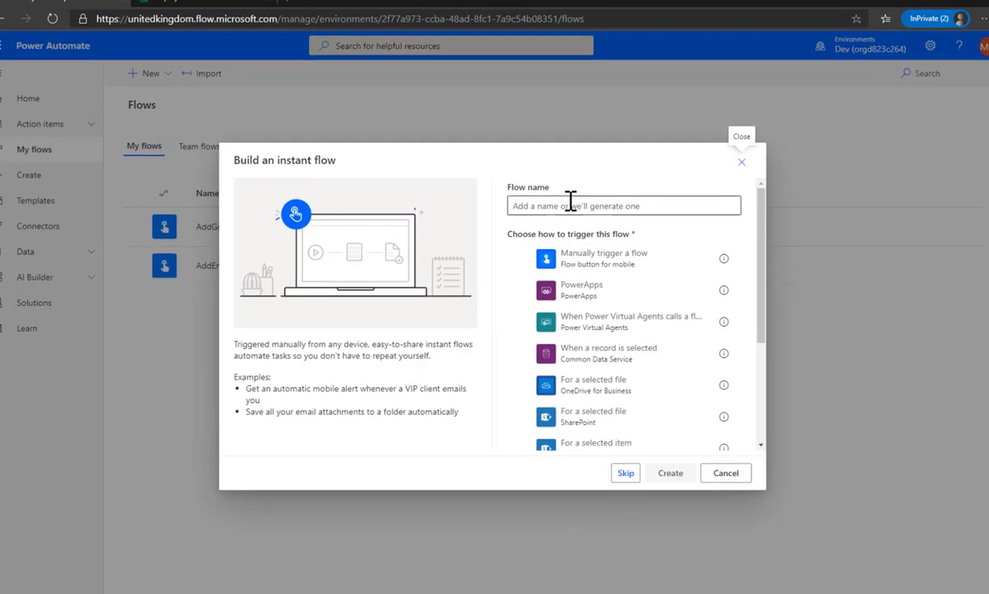
{"action": "left_click", "coordinate": [570, 205]}
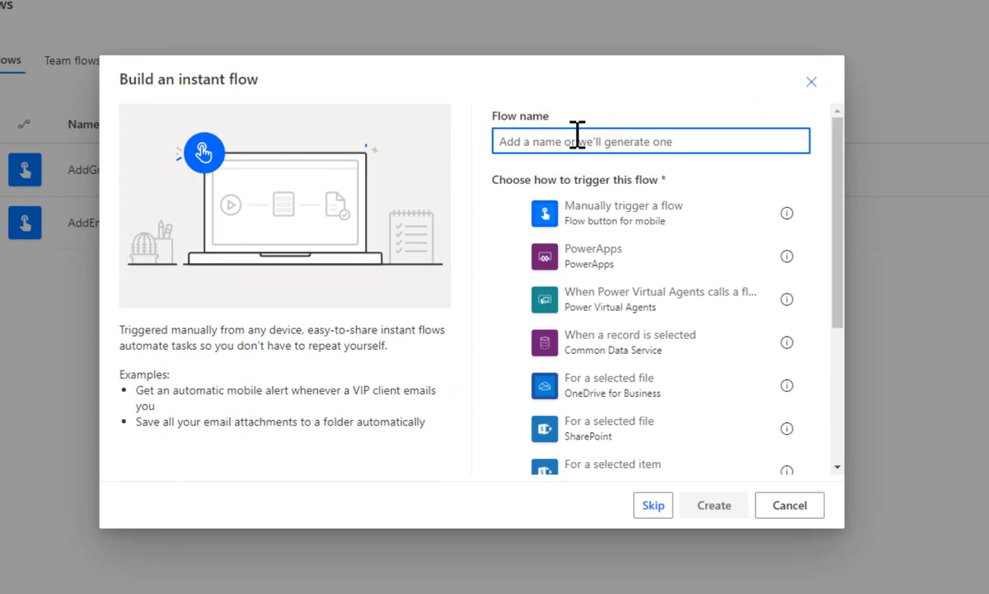
{"action": "type", "text": "Uniques"}
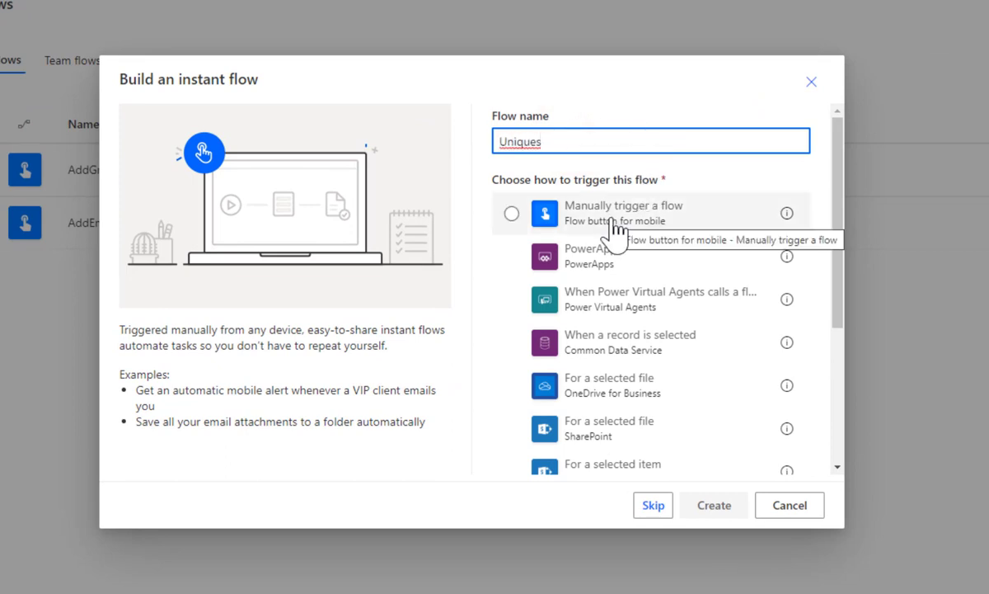
{"action": "left_click", "coordinate": [692, 229]}
{"action": "left_click", "coordinate": [712, 505]}
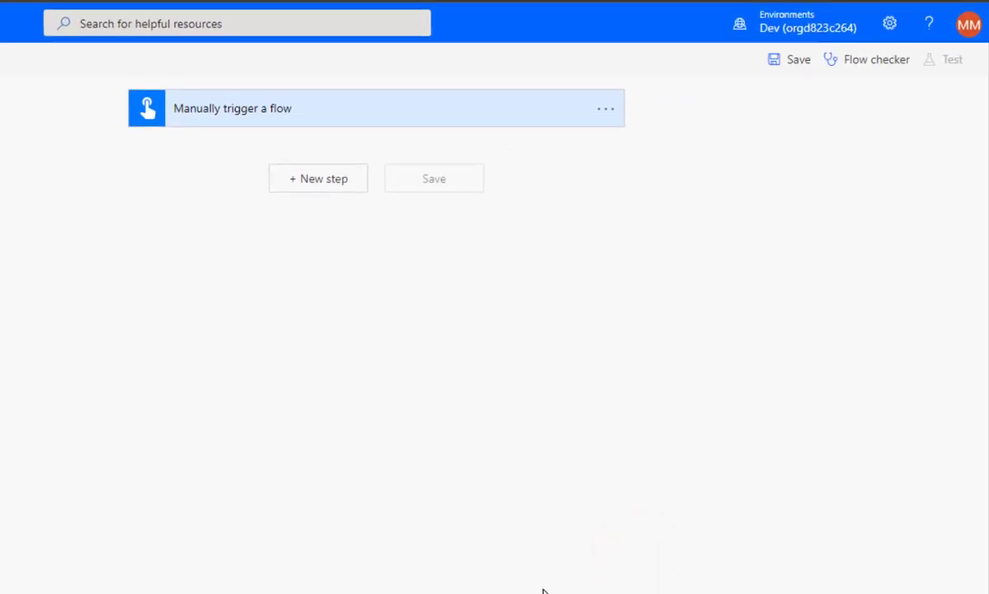
- Add the Excel Online (Business) action List rows present in a table after the trigger
{"action": "left_click", "coordinate": [310, 183]}
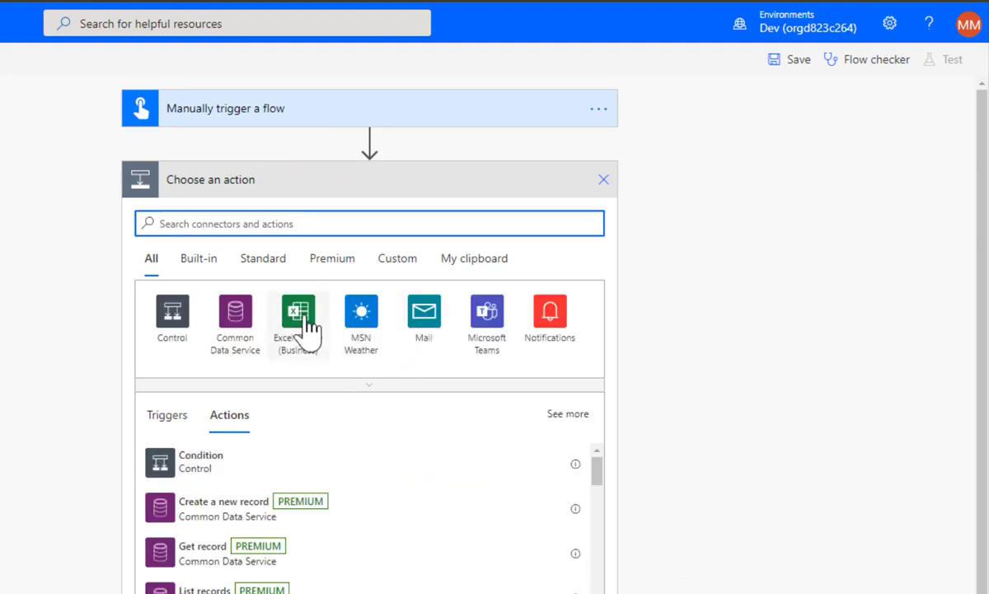
{"action": "left_click", "coordinate": [305, 324]}
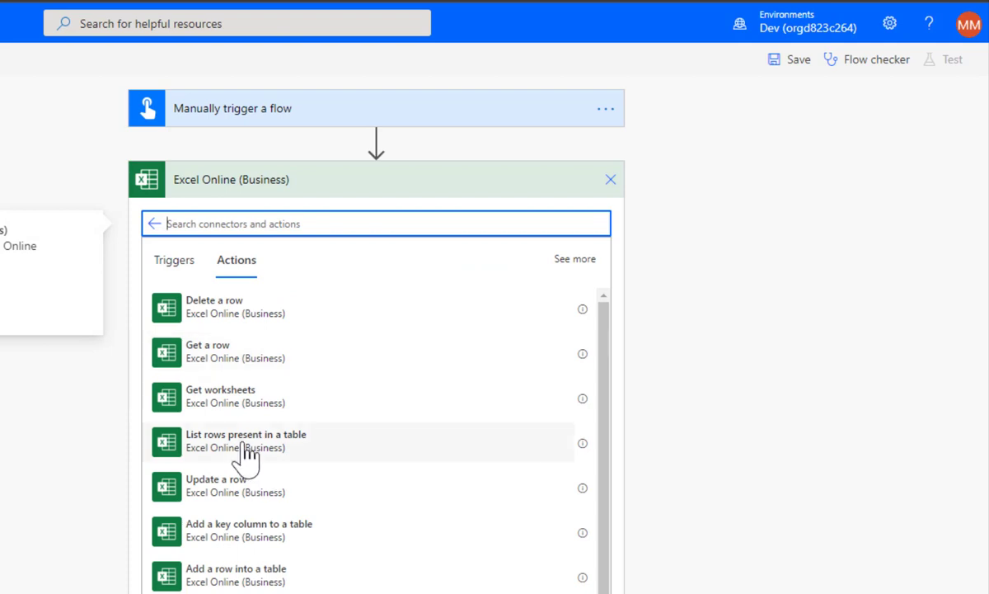
{"action": "left_click", "coordinate": [247, 445]}
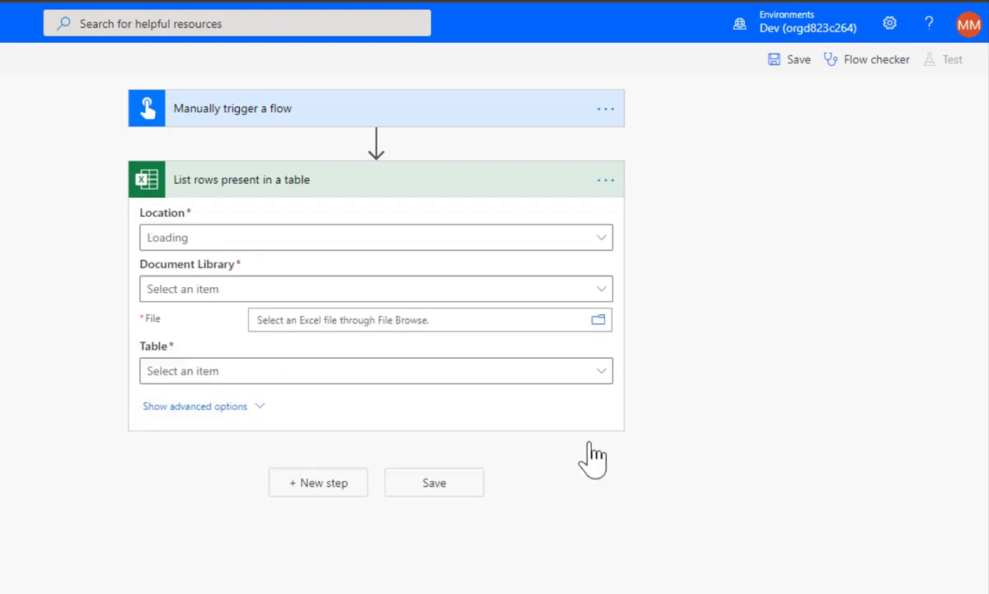
- Set the Excel action's location to OneDrive for Business and its document library to OneDrive
{"action": "left_click", "coordinate": [601, 237]}
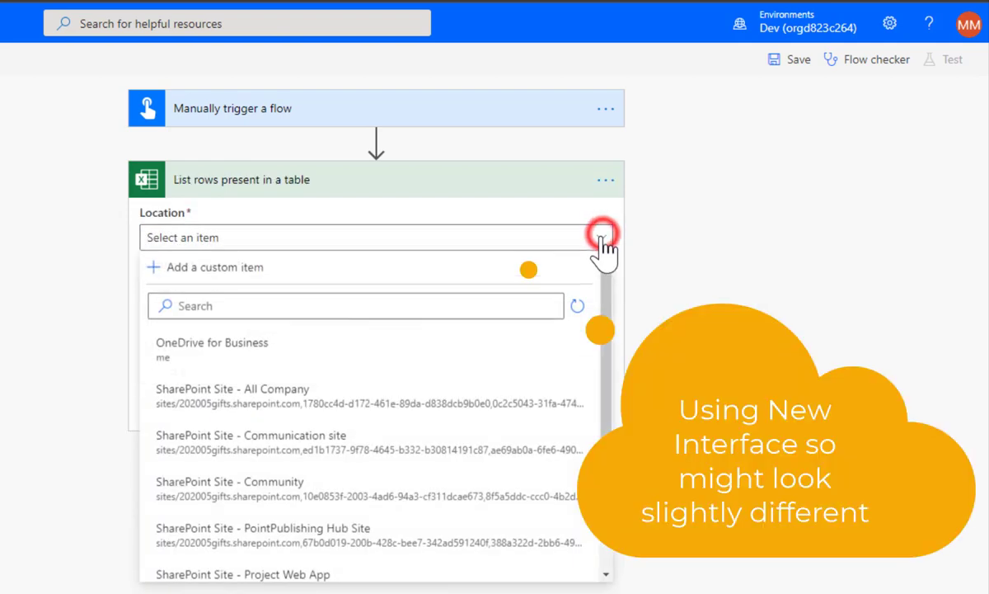
{"action": "left_click", "coordinate": [232, 345]}
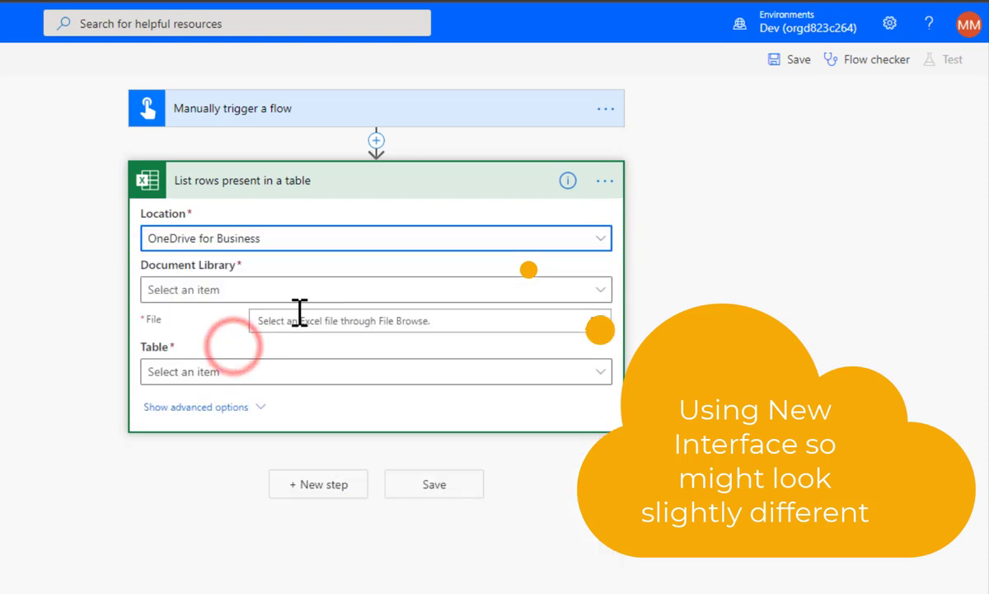
{"action": "left_click", "coordinate": [600, 289]}
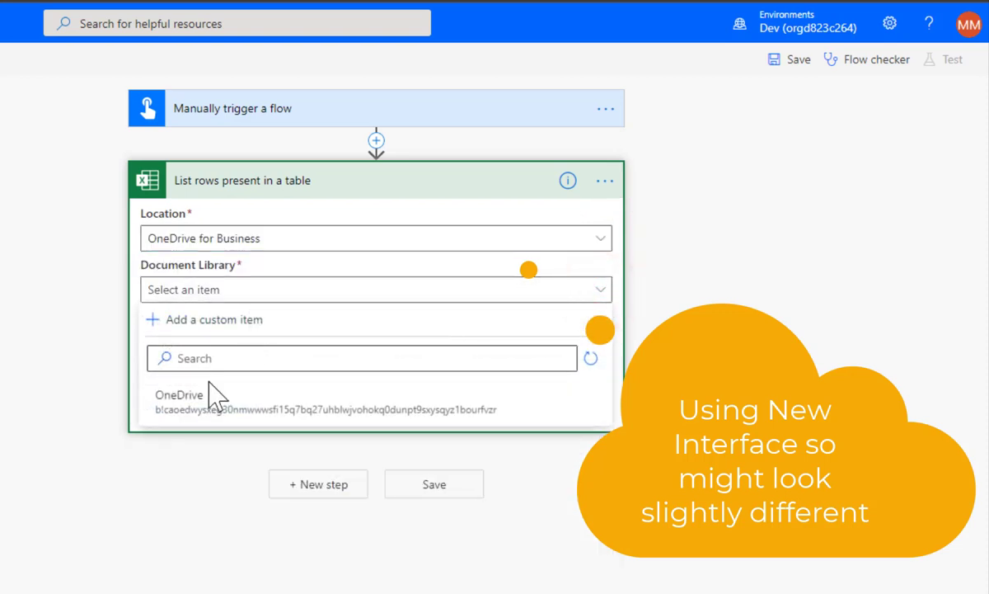
{"action": "left_click", "coordinate": [178, 402]}
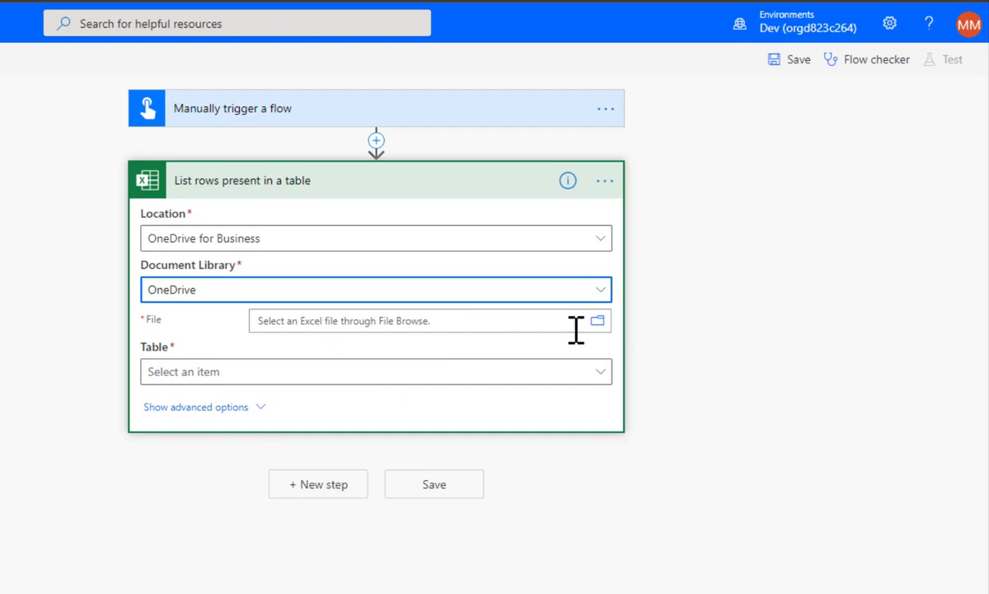
- Choose the file /Tenancy Setup/Employees.xlsx and its Employees table for the Excel action, and save the flow
{"action": "left_click", "coordinate": [597, 320]}
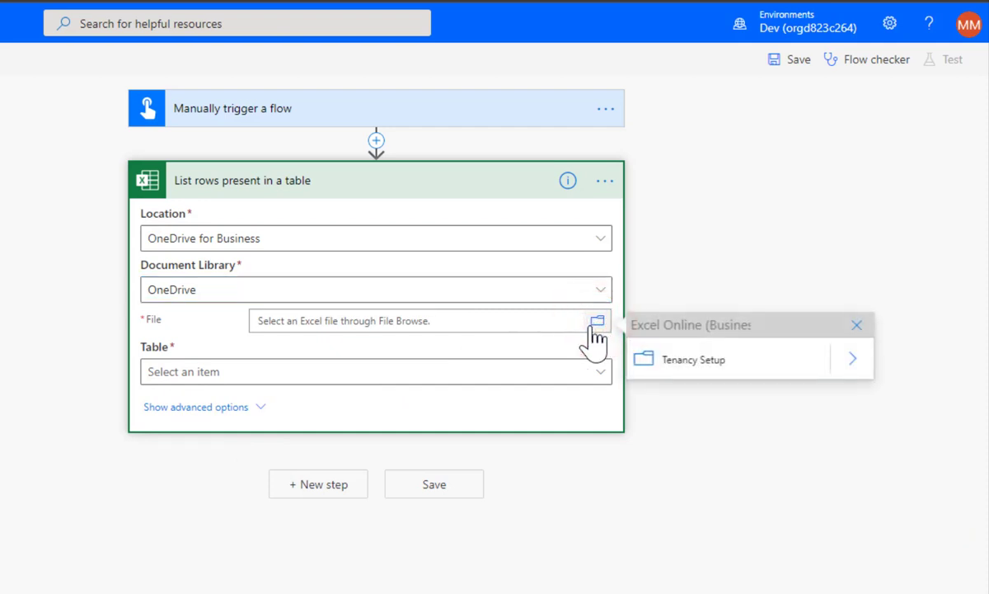
{"action": "left_click", "coordinate": [691, 371]}
{"action": "left_click", "coordinate": [852, 360]}
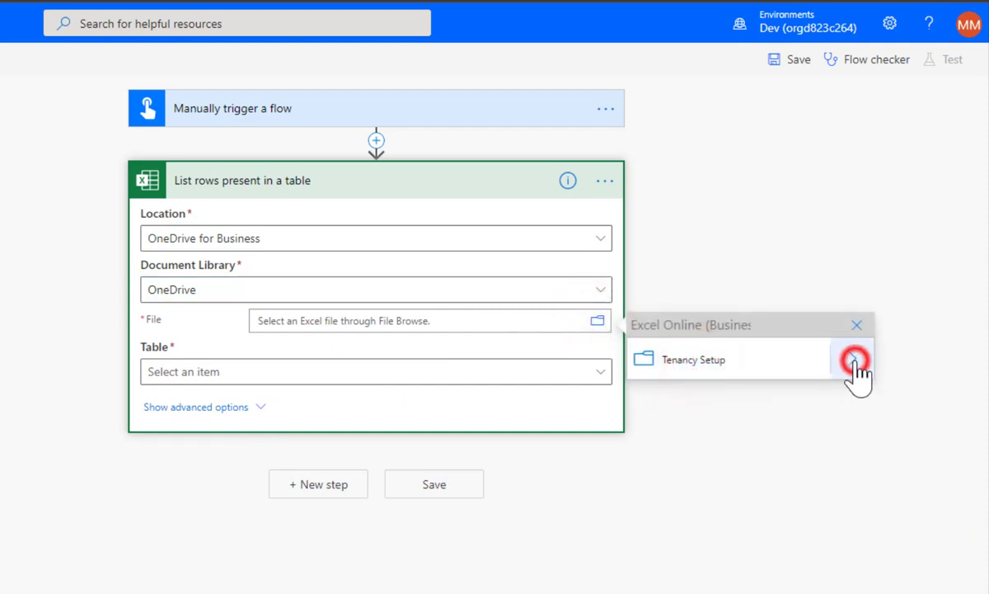
{"action": "left_click", "coordinate": [686, 355]}
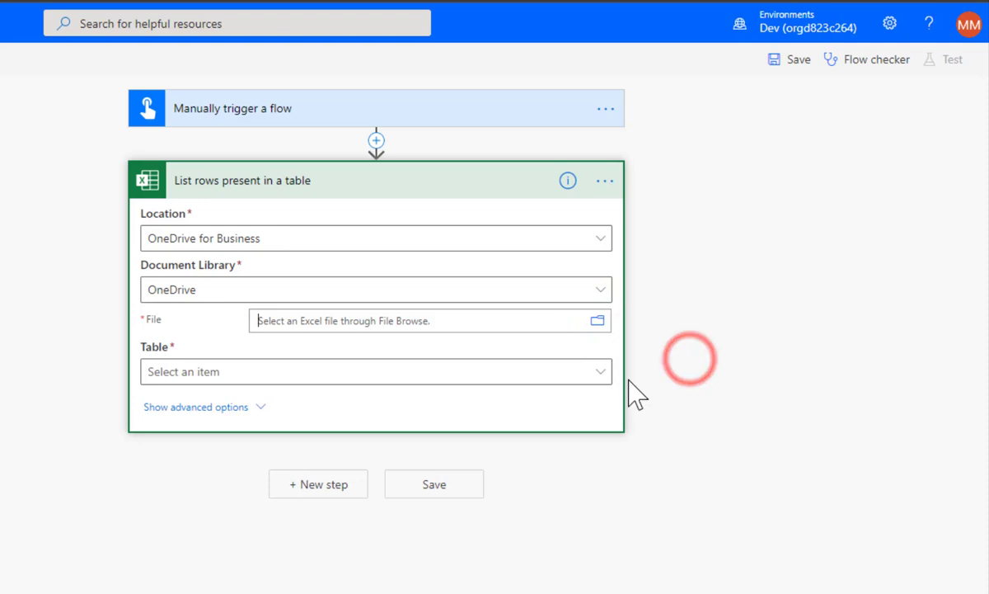
{"action": "left_click", "coordinate": [523, 389]}
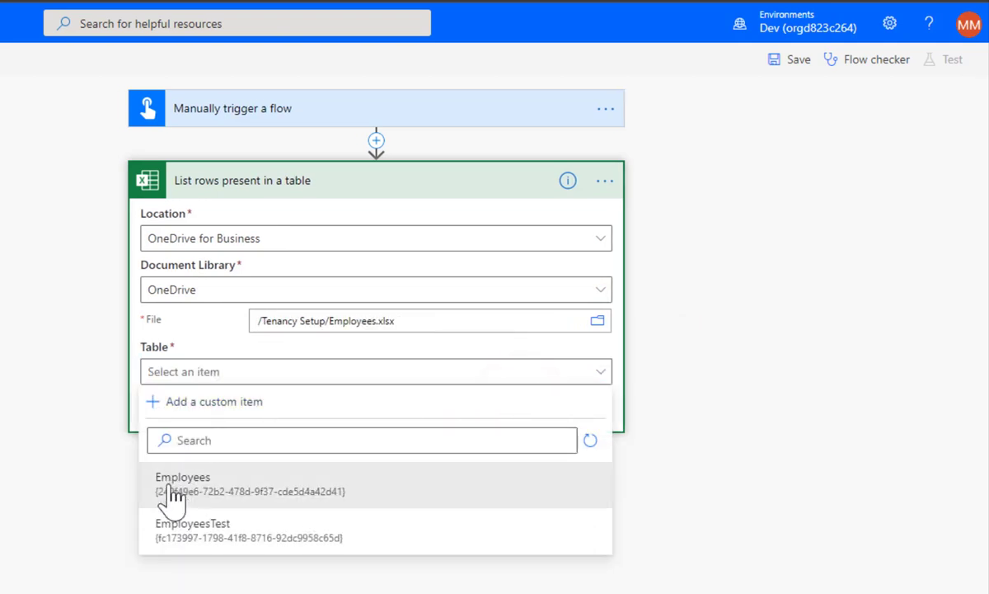
{"action": "left_click", "coordinate": [170, 487]}
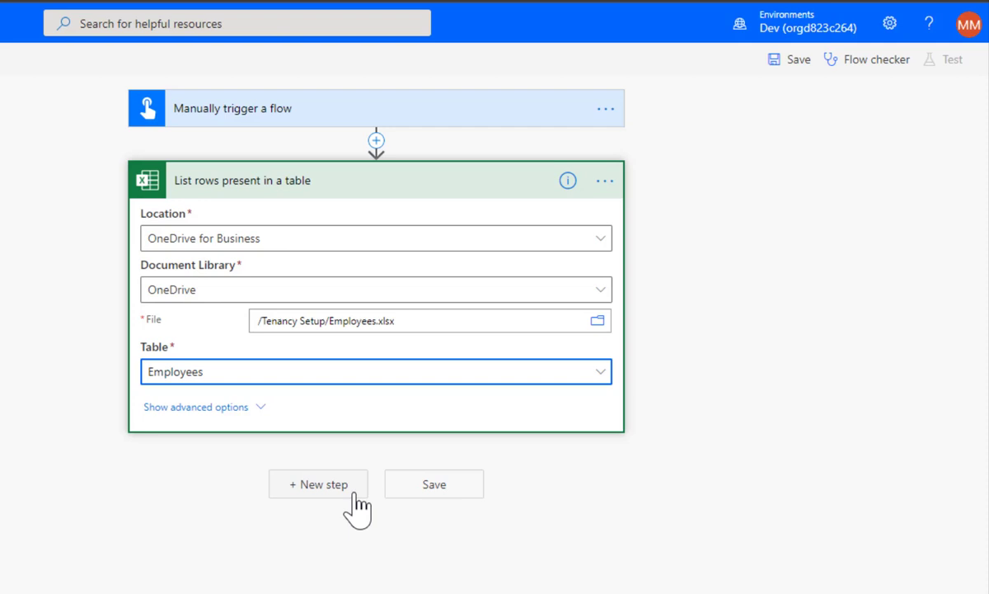
{"action": "left_click", "coordinate": [431, 486]}
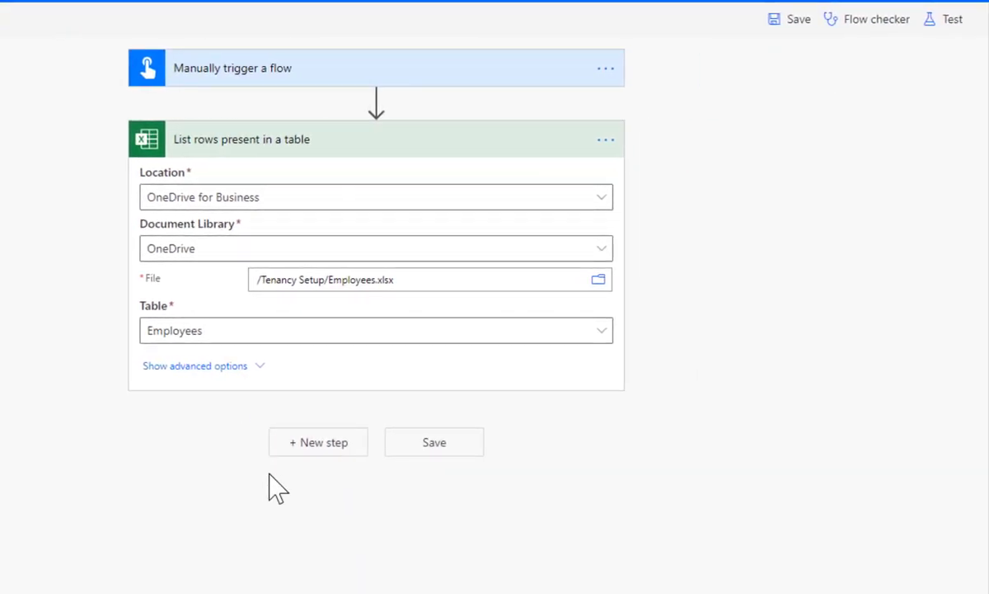
- Add a Select data operation after the List rows present in a table action
{"action": "left_click", "coordinate": [421, 444]}
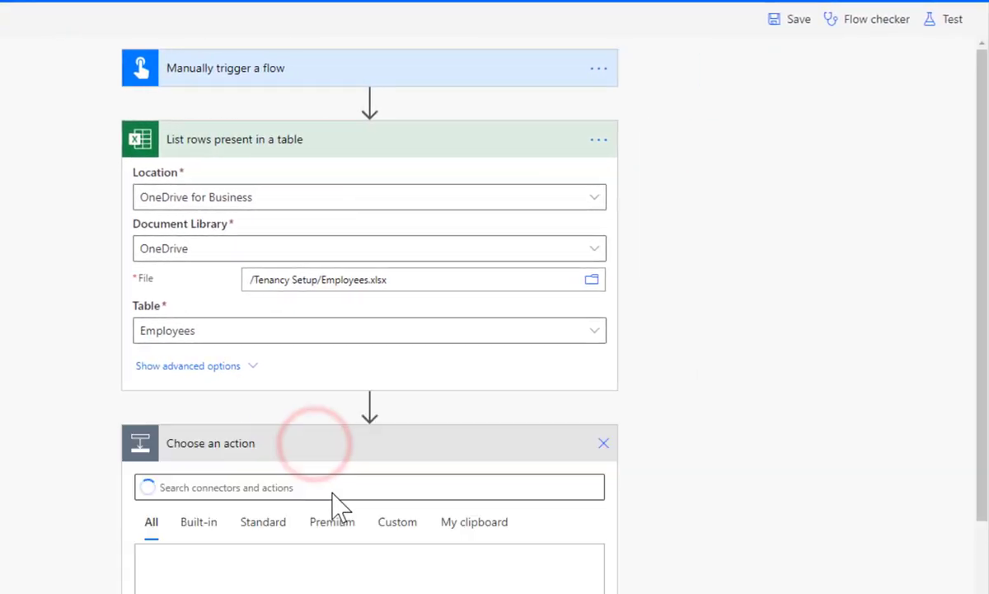
{"action": "type", "text": "s"}
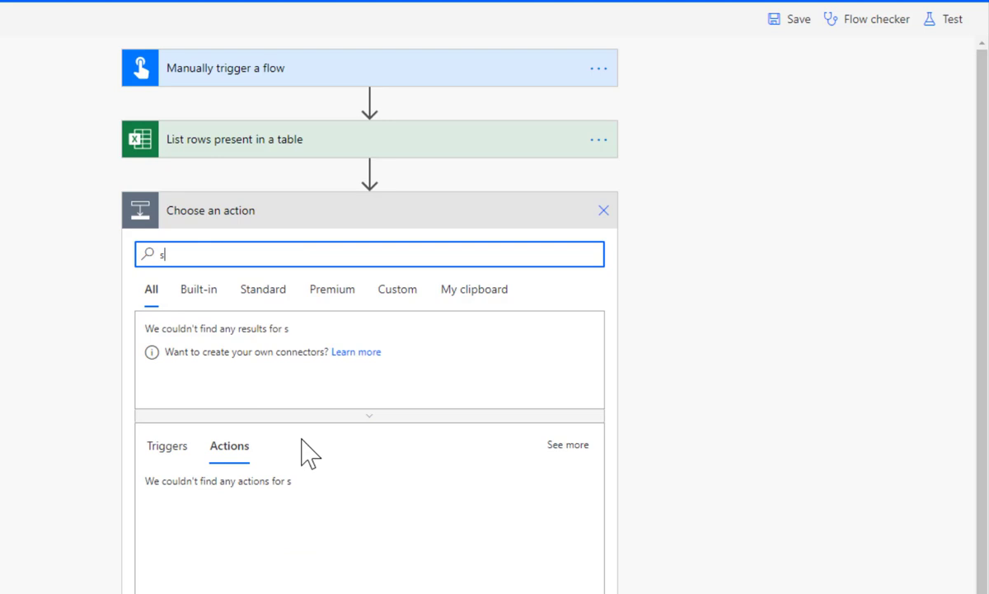
{"action": "type", "text": "elect"}
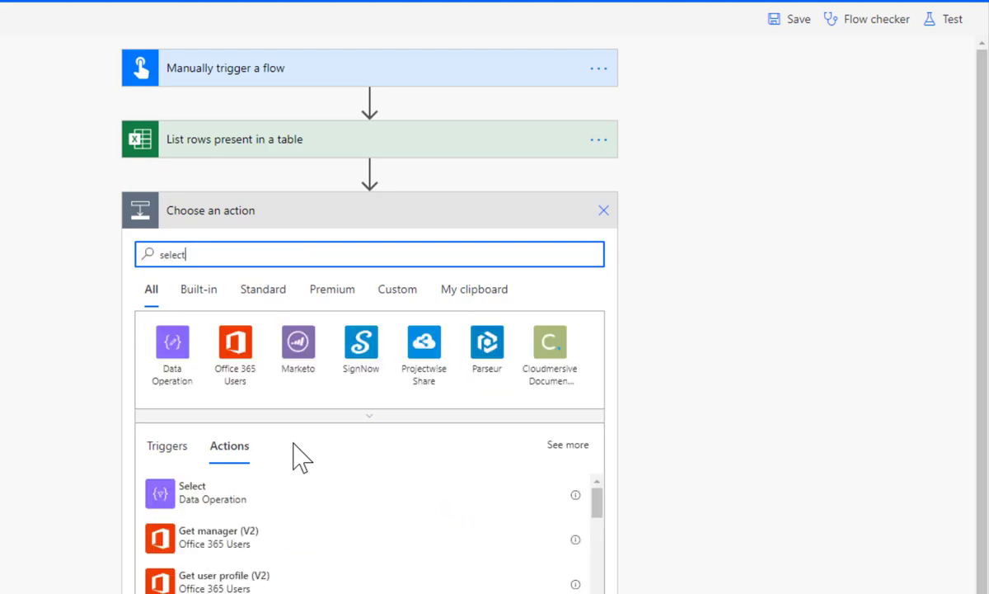
{"action": "left_click", "coordinate": [188, 493]}
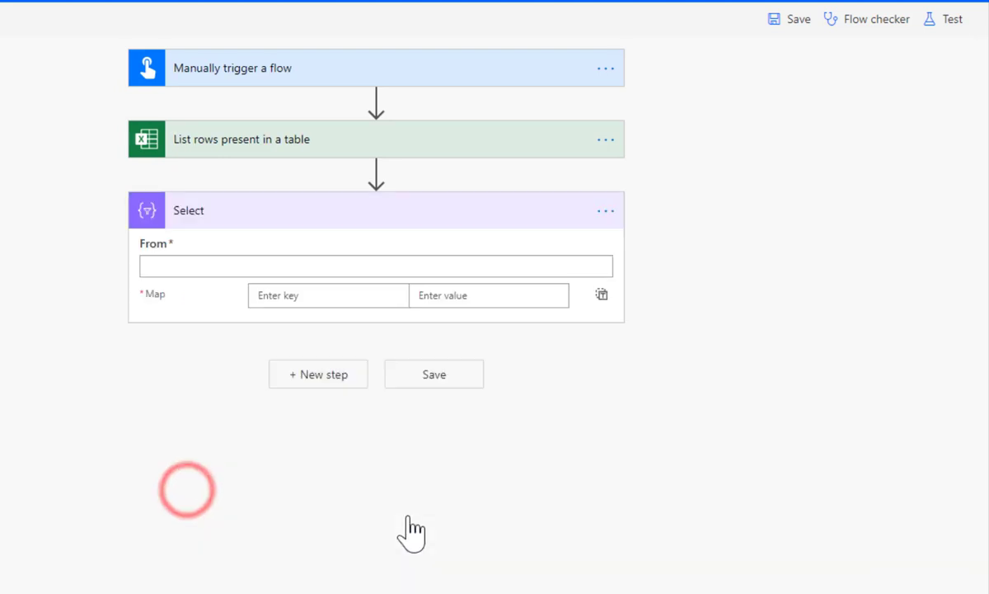
- Set the Select action's From to the value output of List rows and enter Department as the map key
{"action": "left_click", "coordinate": [206, 266]}
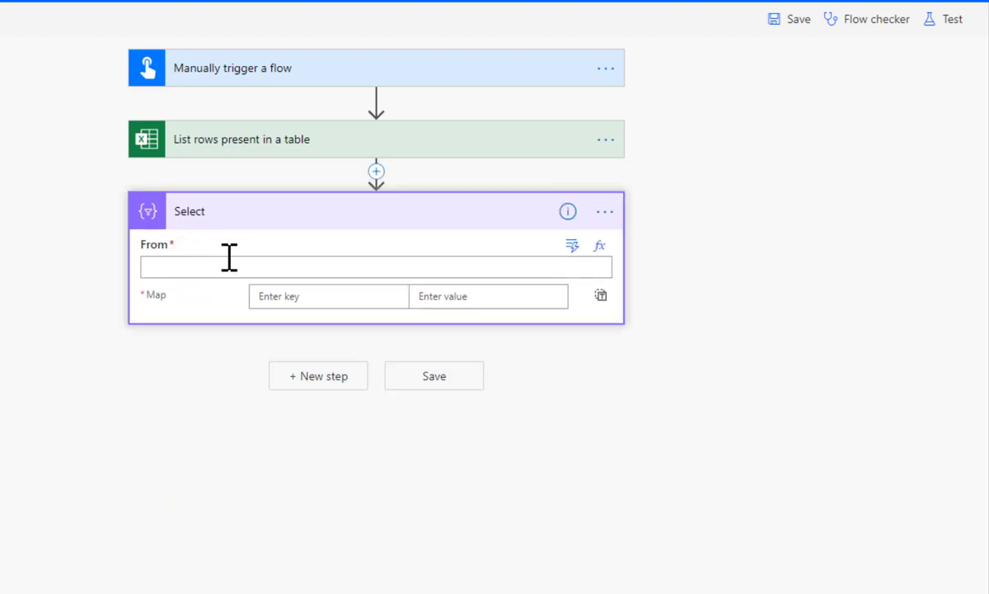
{"action": "left_click", "coordinate": [229, 262]}
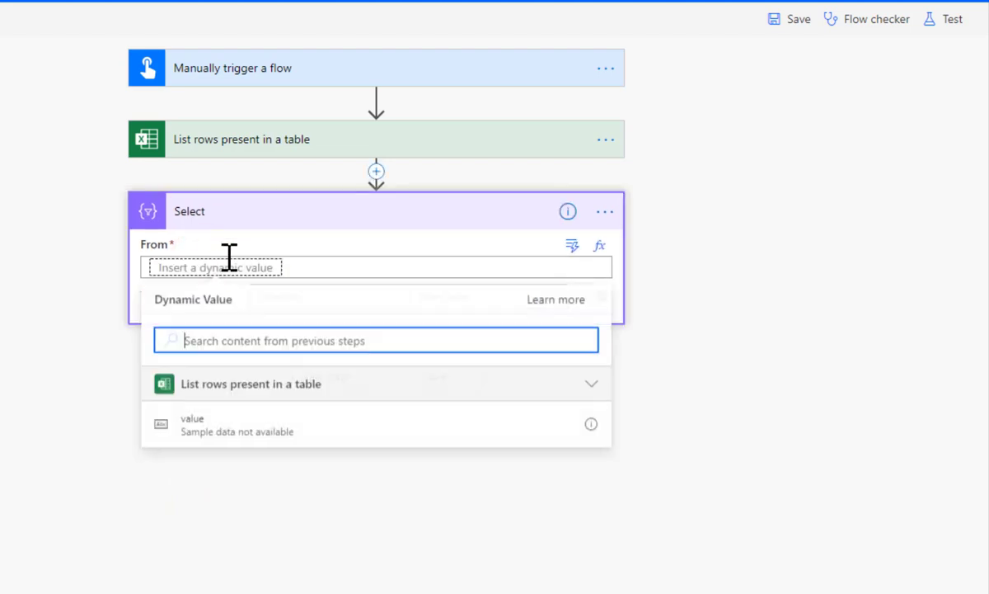
{"action": "left_click", "coordinate": [200, 427]}
{"action": "left_click", "coordinate": [281, 300]}
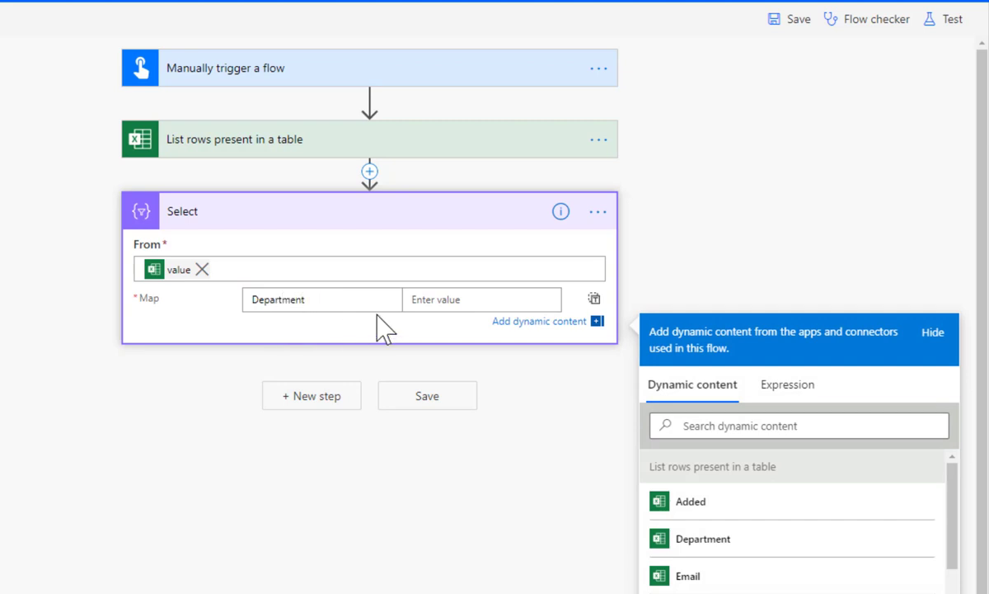
{"action": "left_click", "coordinate": [452, 299]}
{"action": "type", "text": "De"}
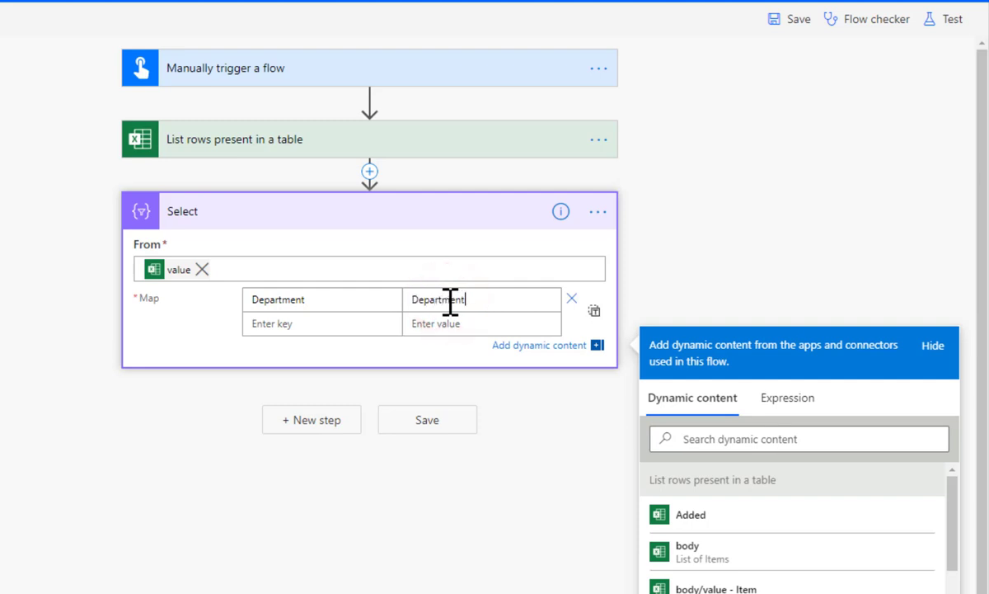
{"action": "type", "text": "partment"}
{"action": "left_click_drag", "start_coordinate": [471, 298], "coordinate": [384, 303]}
{"action": "scroll", "coordinate": [384, 303], "scroll_direction": "down", "scroll_amount": 1}
{"action": "key", "text": "BackSpace"}
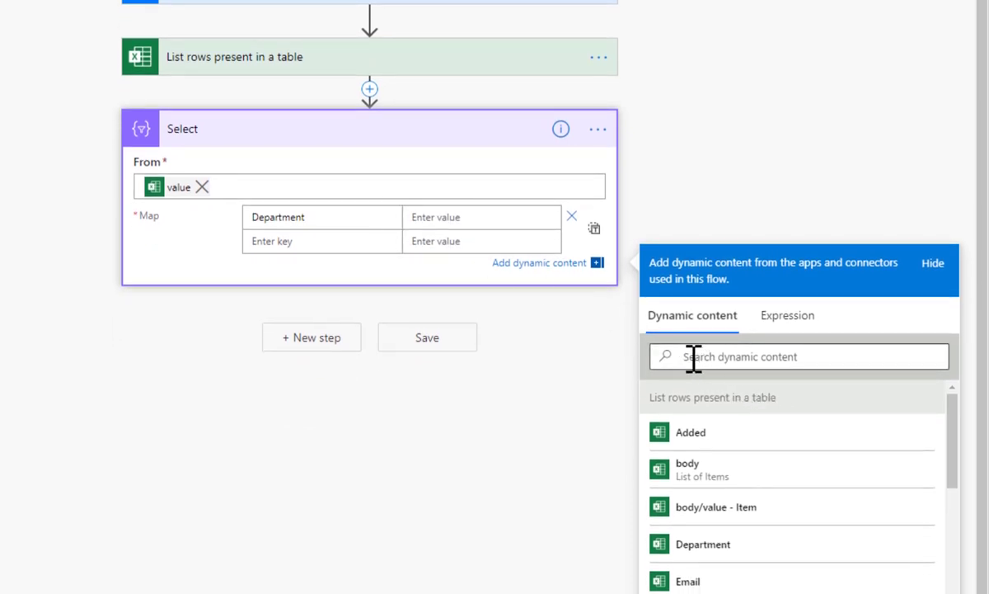
- Map the Department key to the Department dynamic content from the table rows and save the flow
{"action": "left_click", "coordinate": [698, 546]}
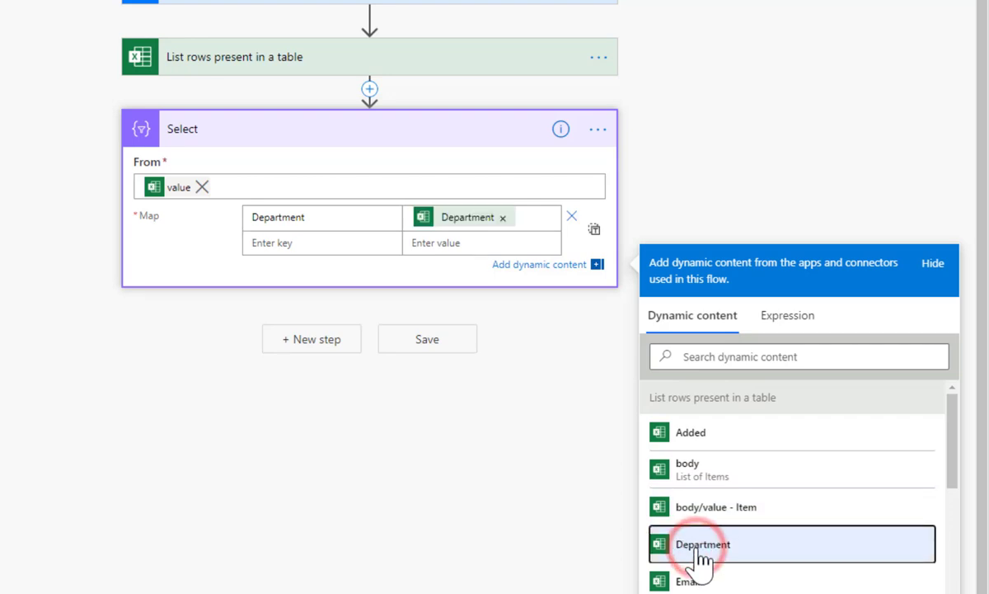
{"action": "left_click", "coordinate": [421, 348]}
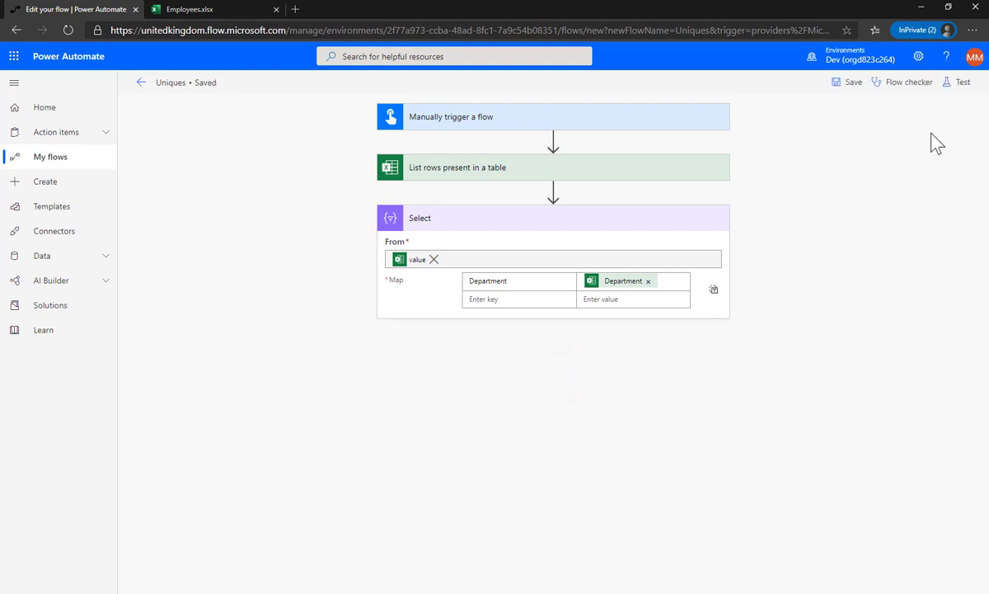
- Run a test of the saved Uniques flow using its Excel Online (Business) connection
{"action": "left_click", "coordinate": [963, 82]}
{"action": "left_click", "coordinate": [835, 223]}
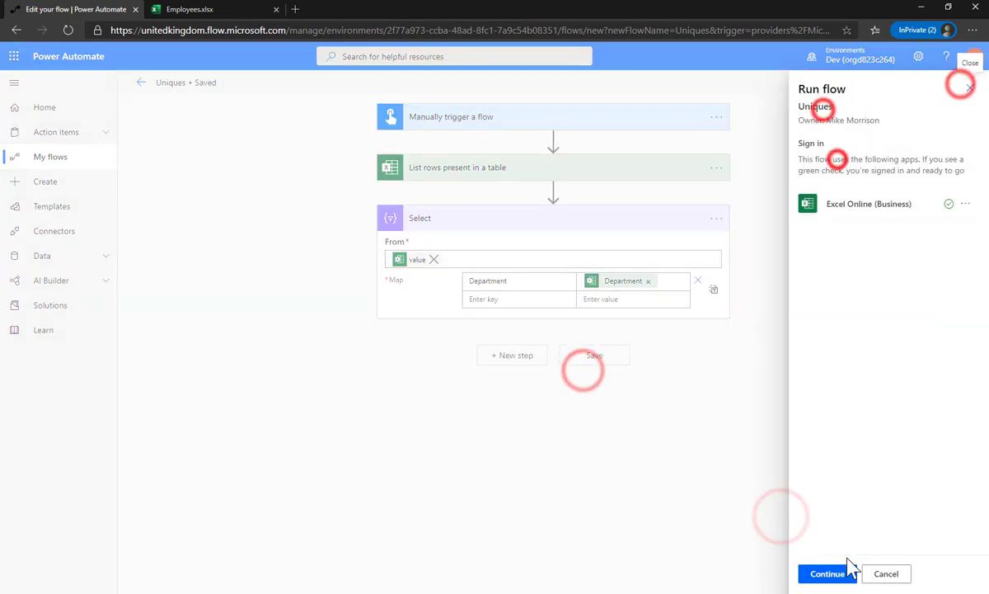
{"action": "left_click", "coordinate": [850, 569]}
{"action": "left_click", "coordinate": [828, 575]}
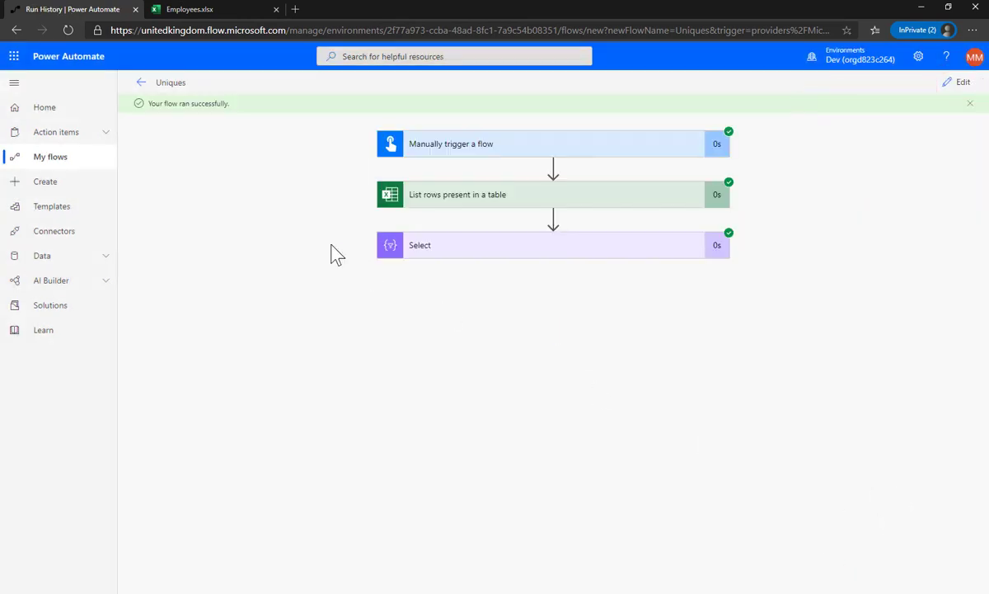
- Examine the Select action's inputs and outputs in the run results, and return to editing the flow
{"action": "left_click", "coordinate": [525, 251]}
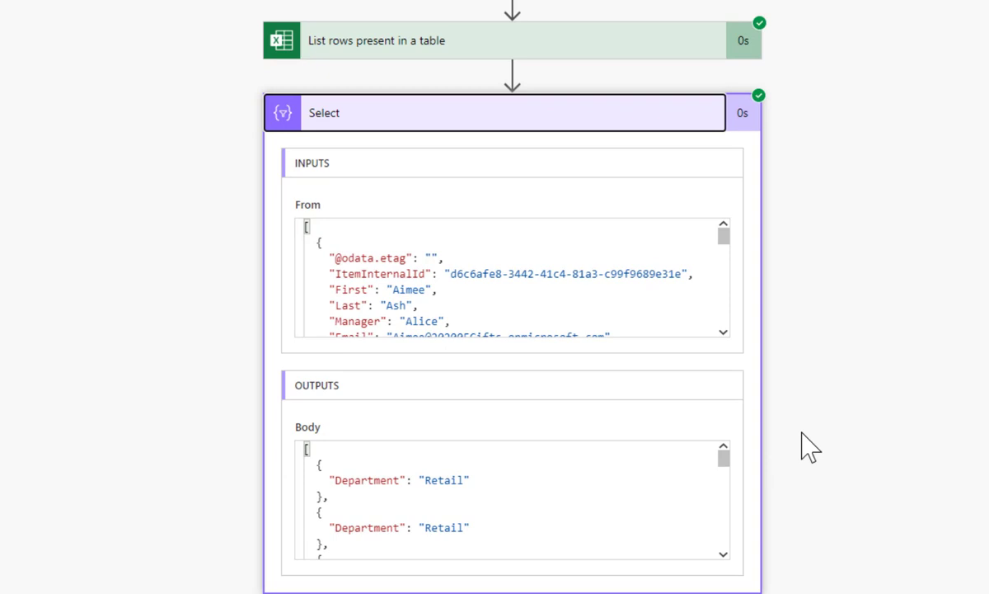
{"action": "left_click_drag", "start_coordinate": [724, 460], "coordinate": [749, 421]}
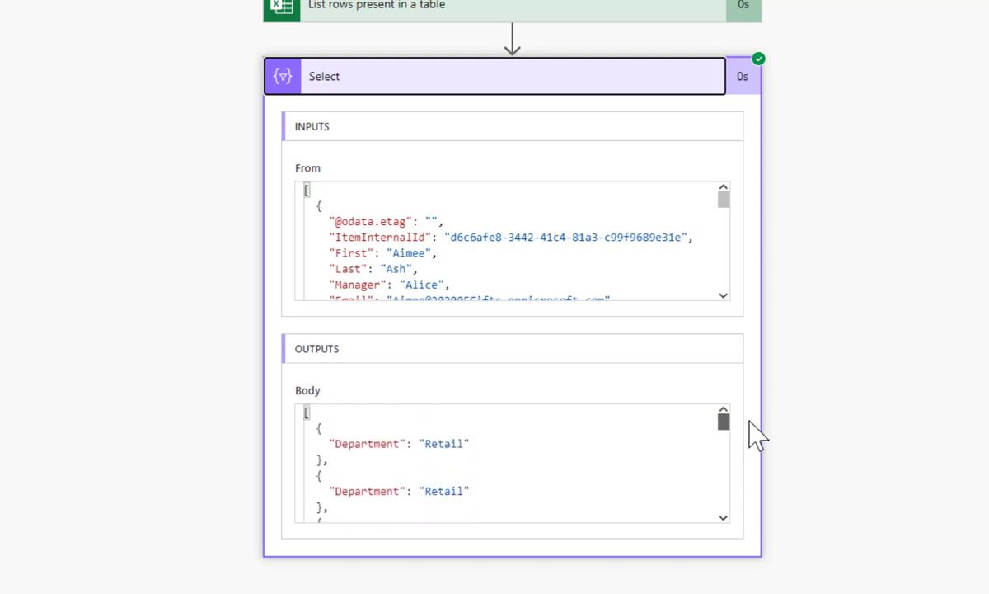
{"action": "left_click", "coordinate": [585, 72]}
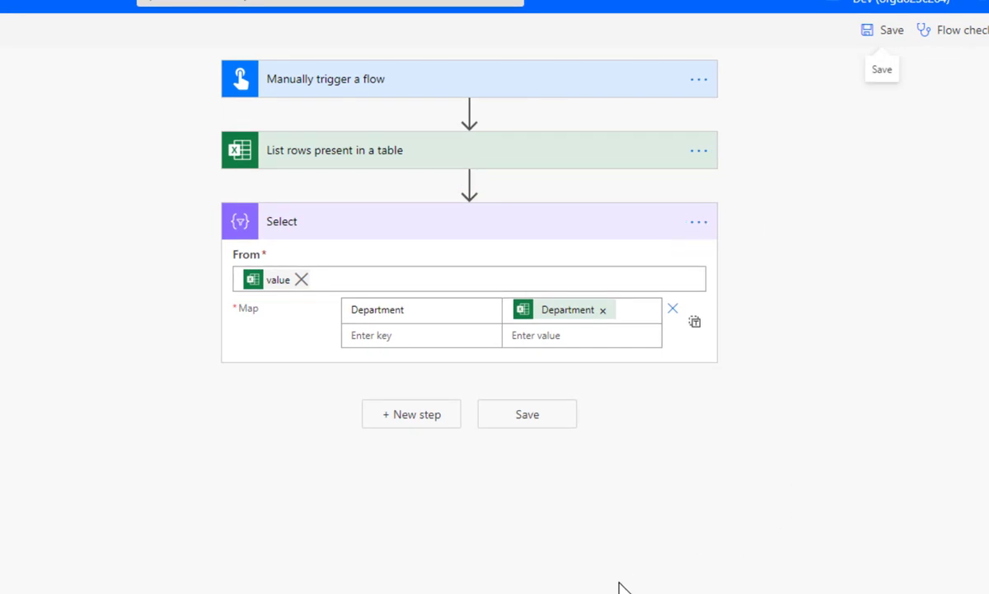
- Add a Compose data operation as a new step after the Select action
{"action": "left_click", "coordinate": [420, 414]}
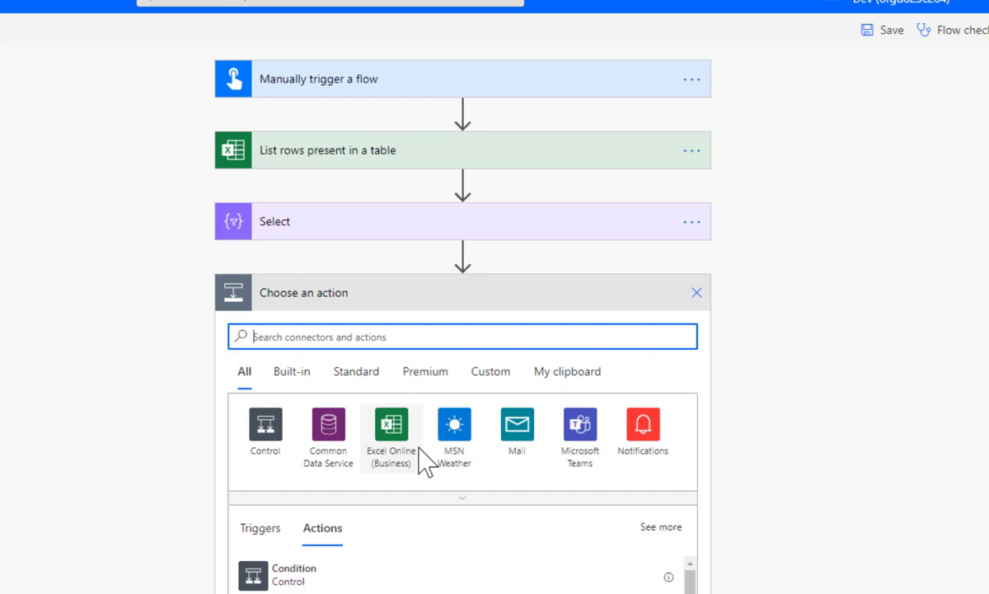
{"action": "type", "text": "compo"}
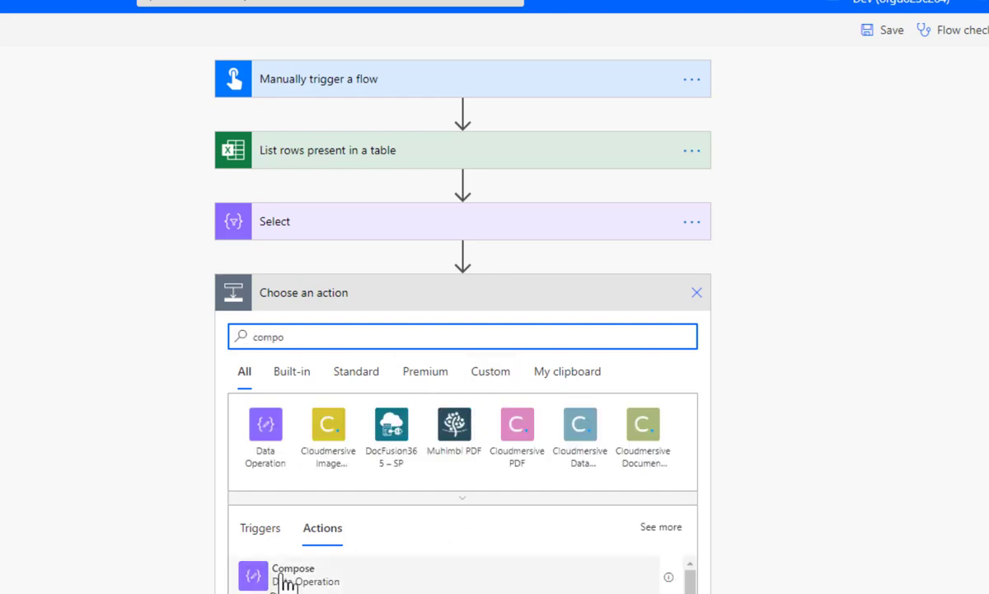
{"action": "left_click", "coordinate": [291, 576]}
{"action": "left_click", "coordinate": [267, 348]}
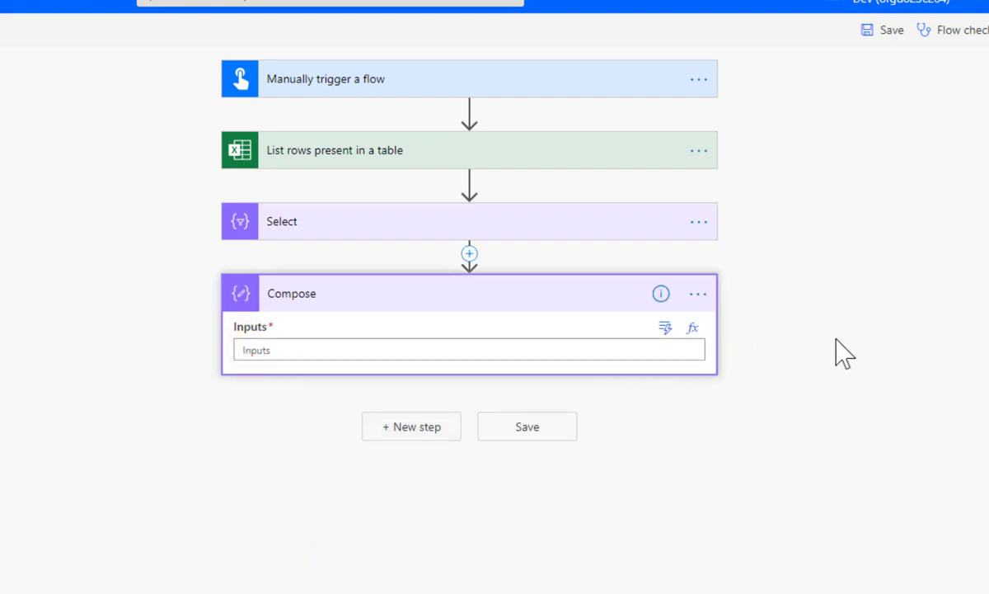
- Set the Compose action's Inputs to the expression union(body('Select'), body('Select')), using the Select output for both arguments
{"action": "left_click", "coordinate": [692, 329]}
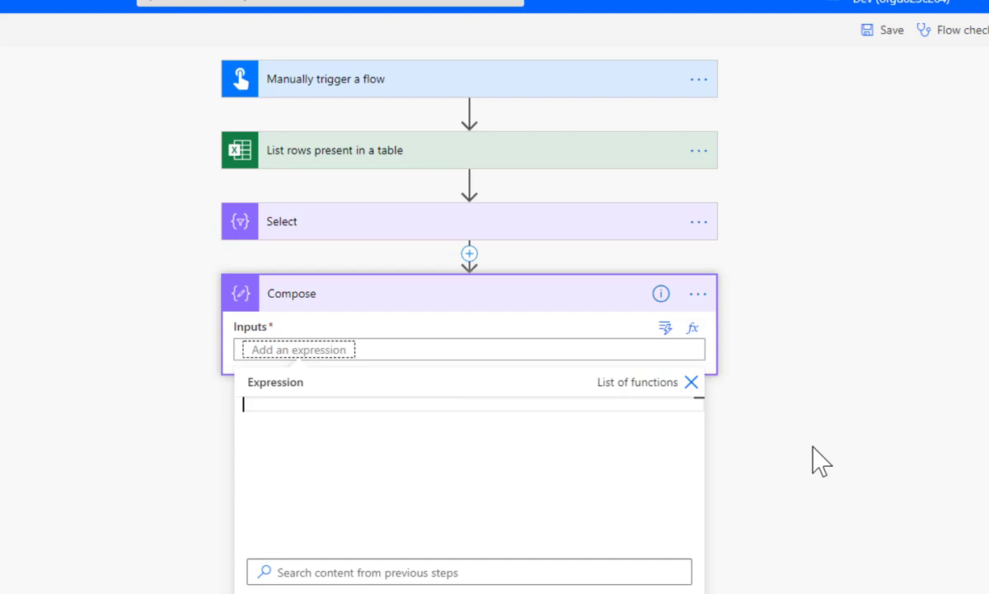
{"action": "type", "text": "uni"}
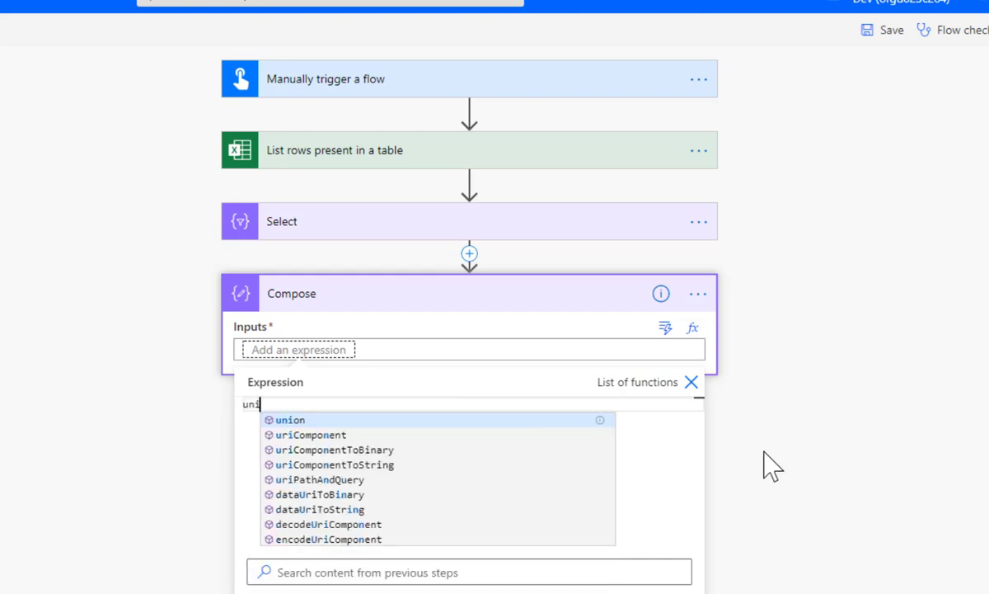
{"action": "left_click", "coordinate": [294, 420]}
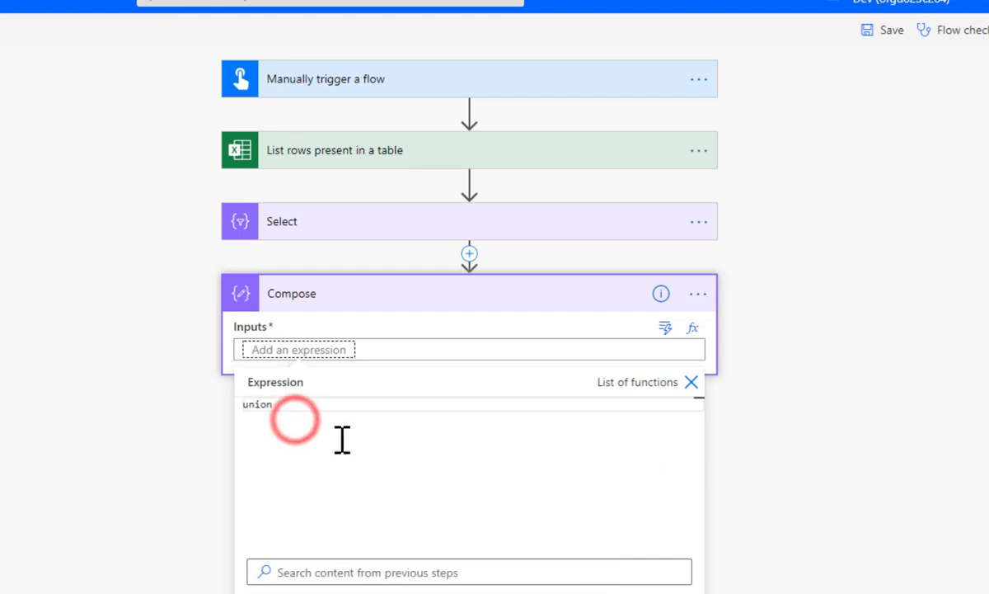
{"action": "type", "text": "("}
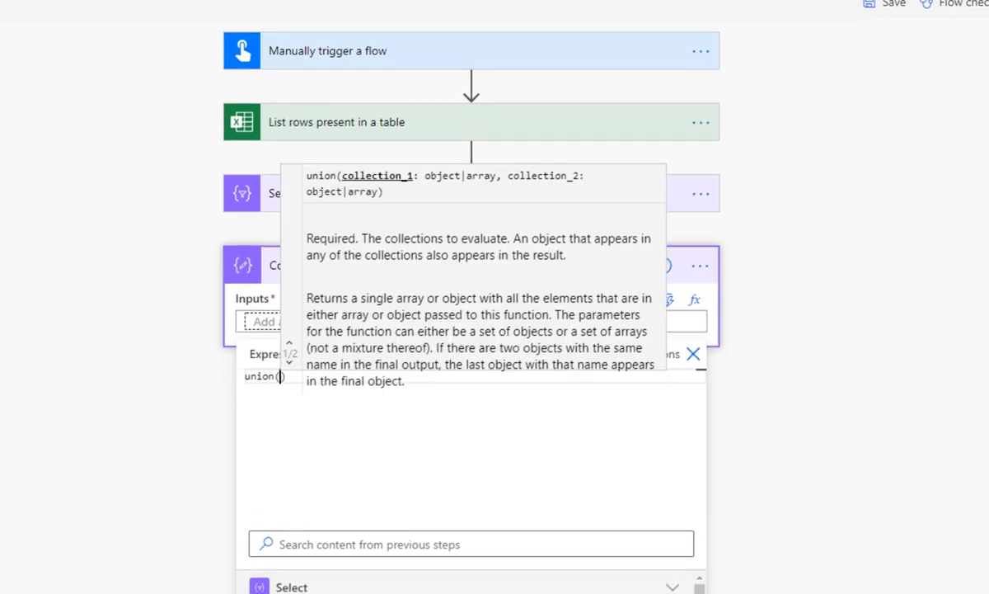
{"action": "key", "text": "Return"}
{"action": "key", "text": "Return"}
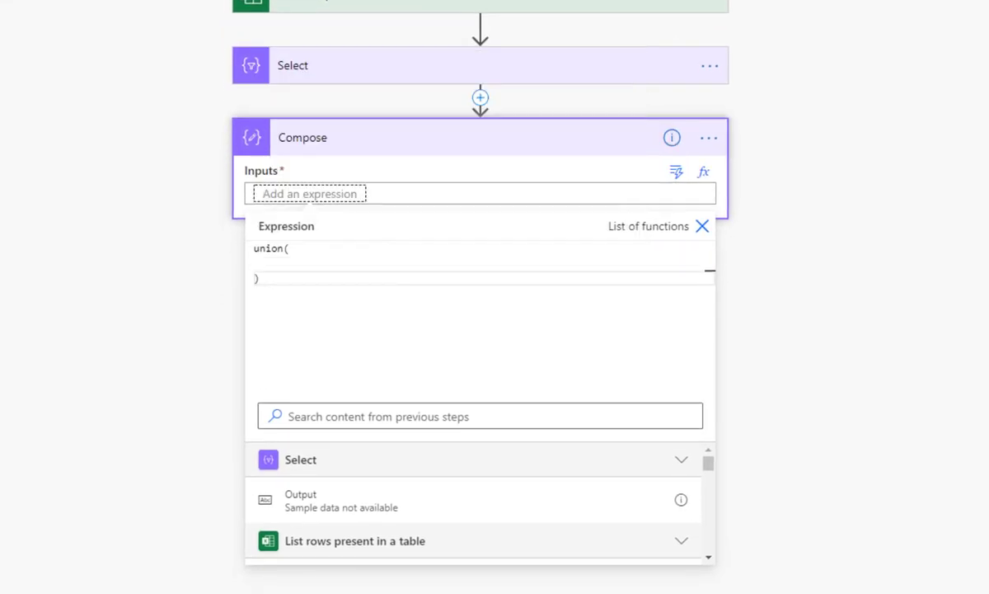
{"action": "left_click", "coordinate": [254, 262]}
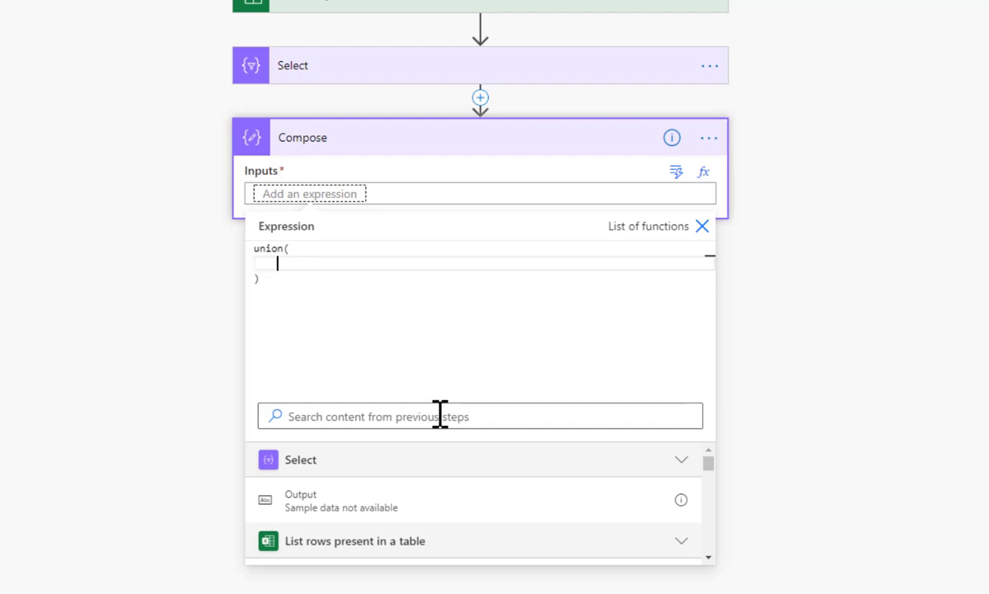
{"action": "left_click", "coordinate": [304, 503]}
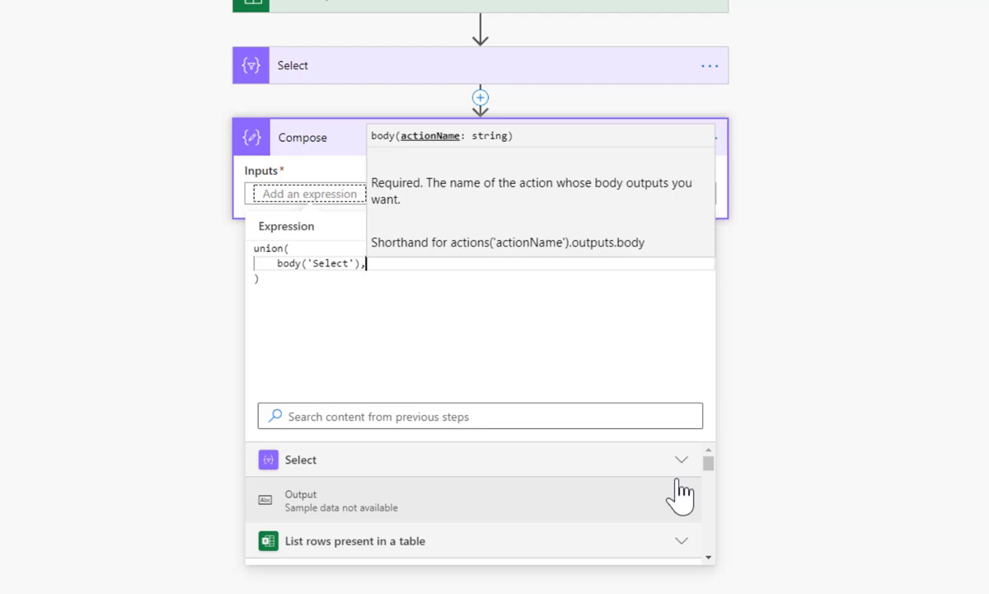
{"action": "key", "text": "Return"}
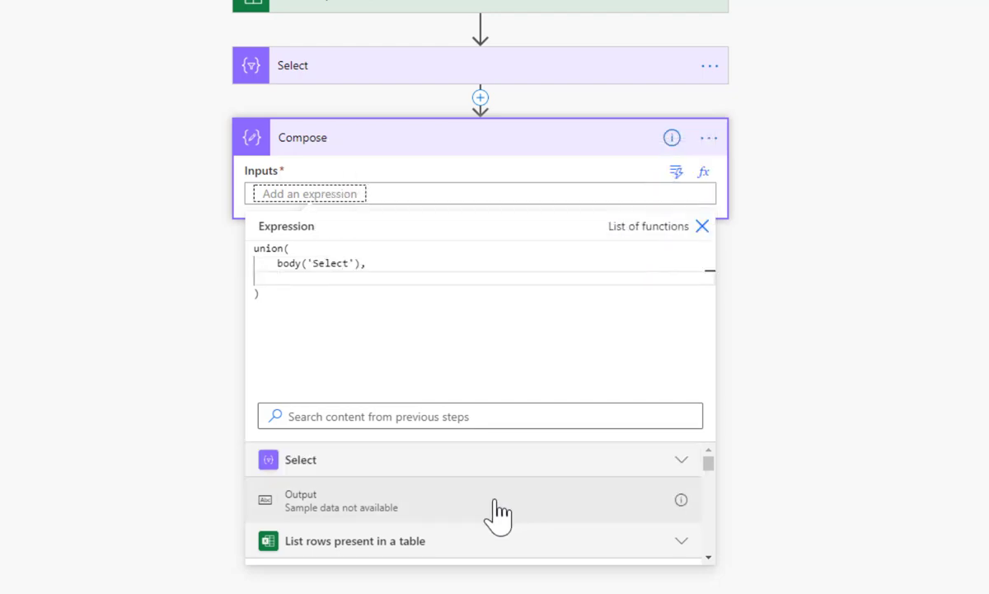
{"action": "left_click", "coordinate": [323, 498]}
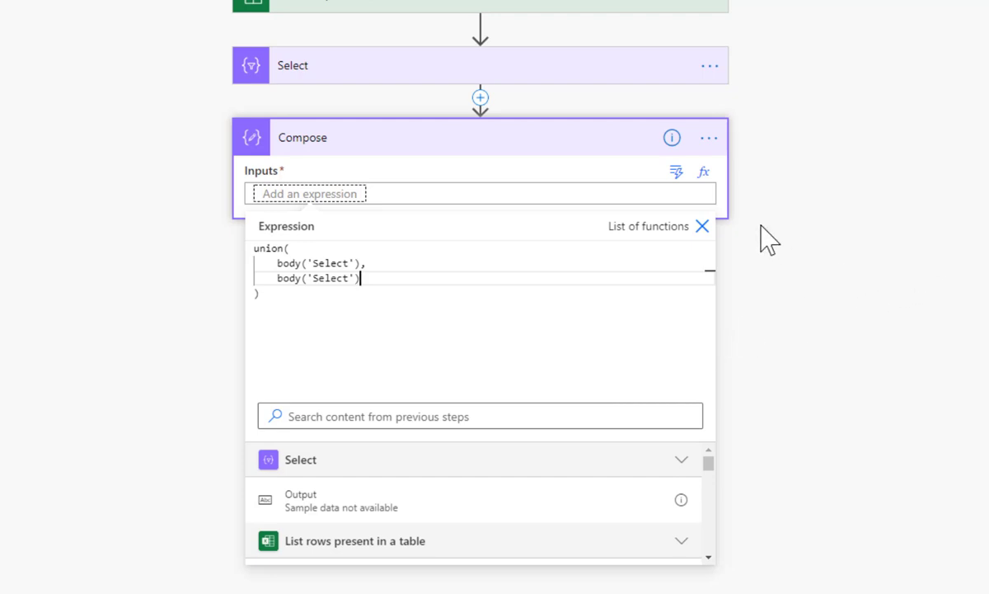
{"action": "left_click", "coordinate": [702, 225]}
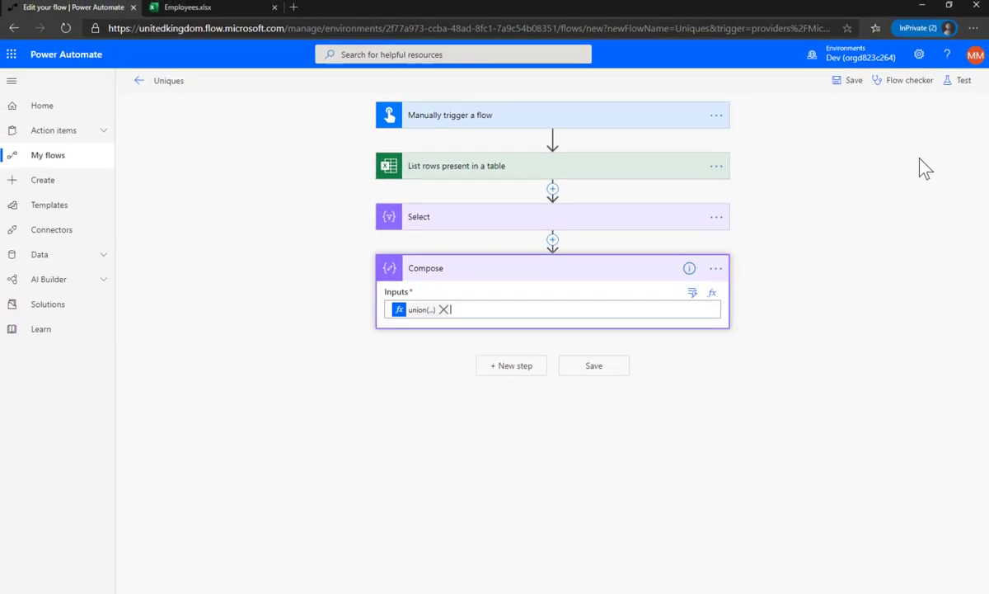
- Save the flow with its new Compose action, run a test and show the run results
{"action": "left_click", "coordinate": [958, 81]}
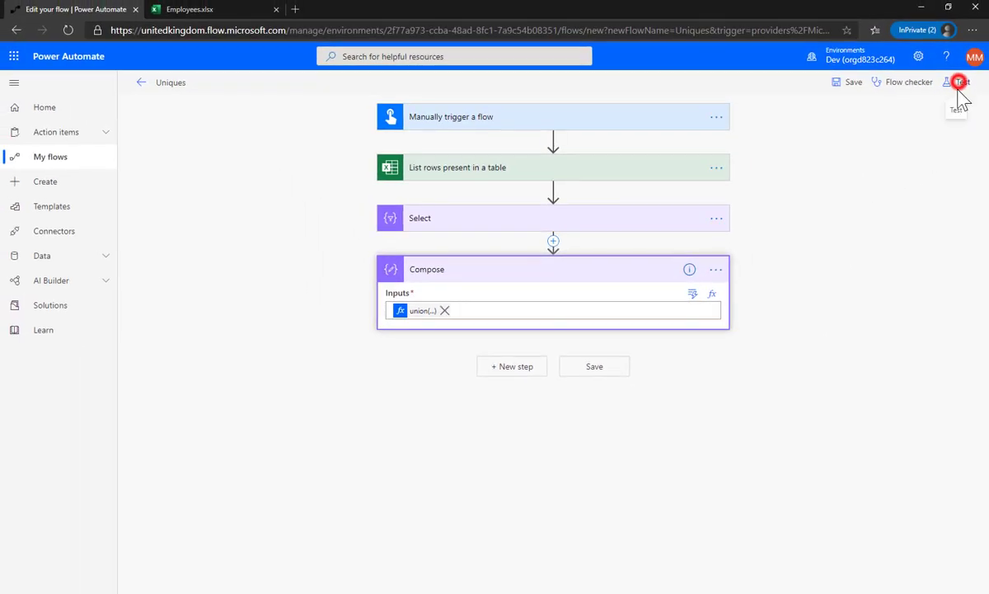
{"action": "left_click", "coordinate": [831, 152]}
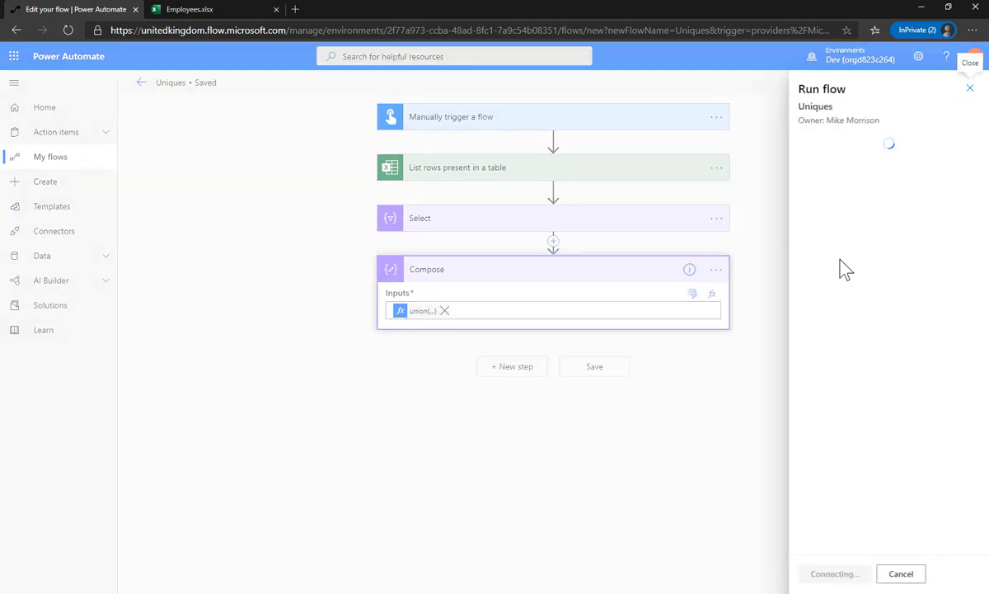
{"action": "left_click", "coordinate": [816, 577]}
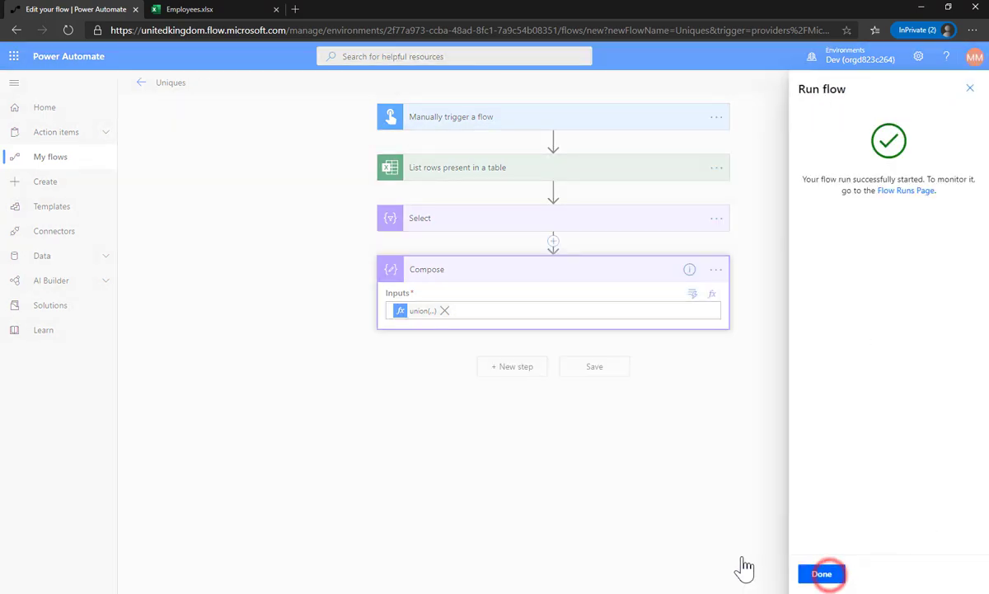
{"action": "left_click", "coordinate": [822, 579]}
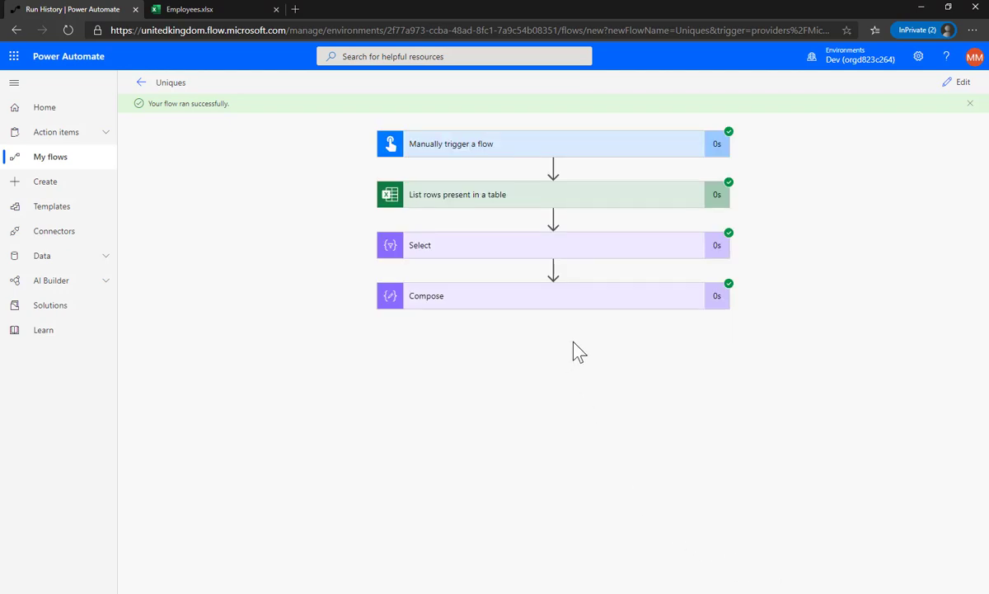
- Examine the Compose action's outputs in the run results, from the first Department entry to the last
{"action": "left_click", "coordinate": [575, 294]}
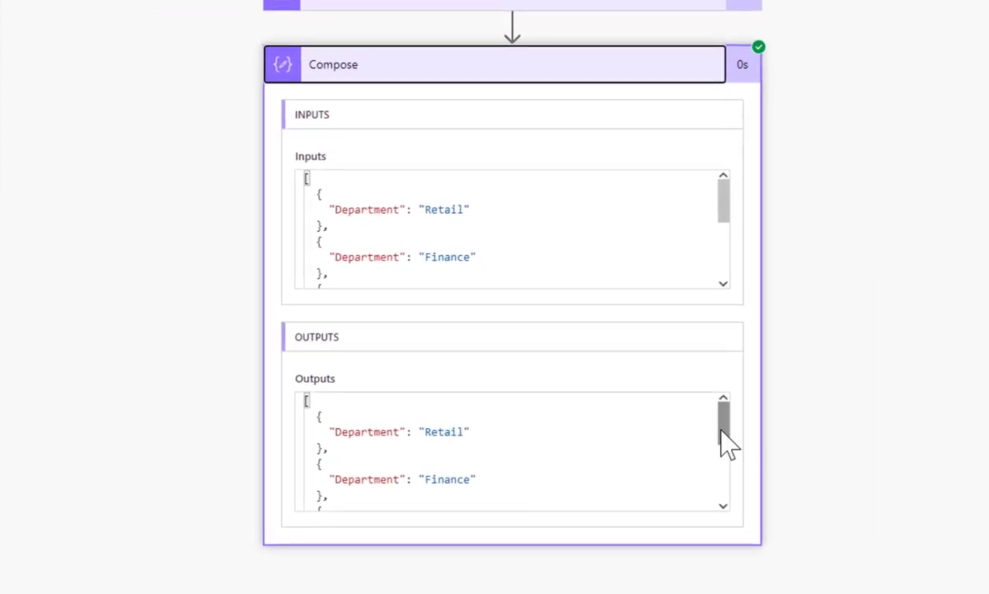
{"action": "left_click_drag", "start_coordinate": [721, 428], "coordinate": [719, 488]}
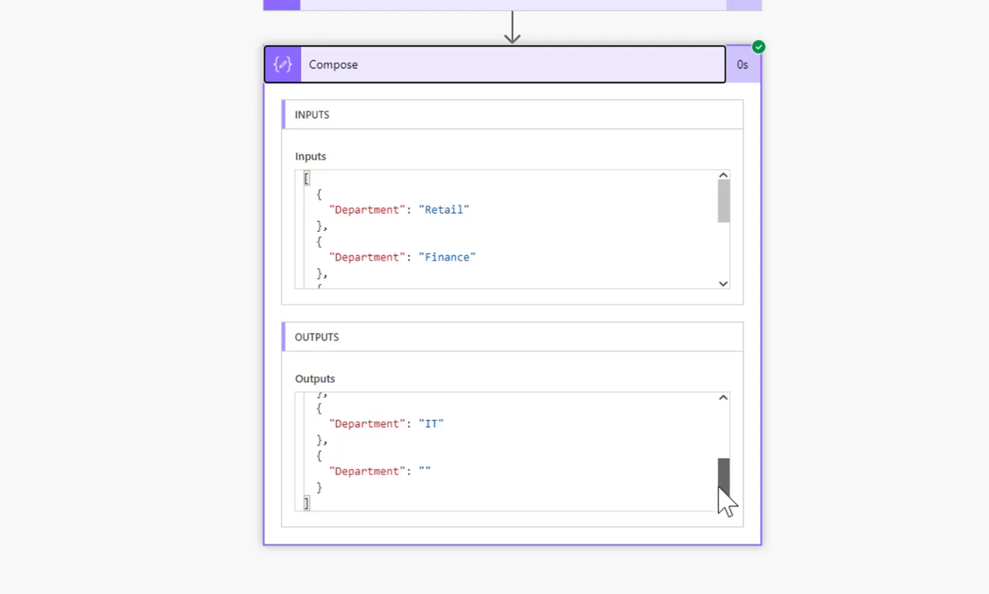
{"action": "left_click_drag", "start_coordinate": [719, 486], "coordinate": [731, 417]}
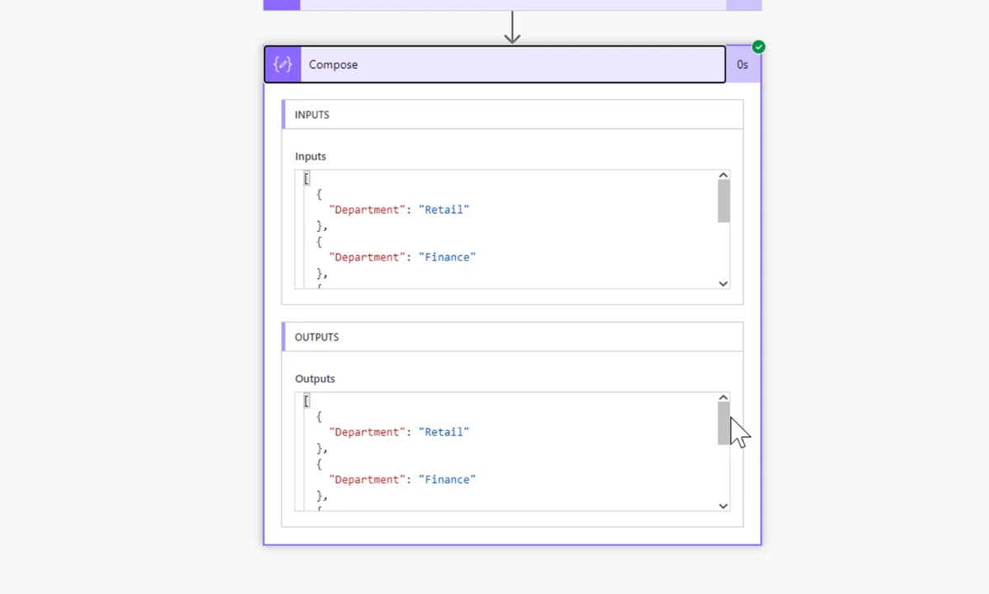